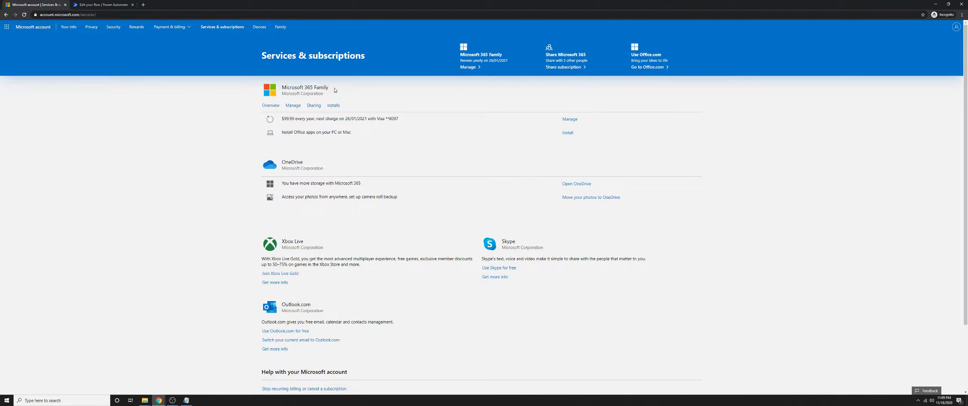
Show the full list of Microsoft 365 apps that includes Power Automate, and switch to the open Power Automate site
drag(335, 89, 270, 83)
click(141, 114)
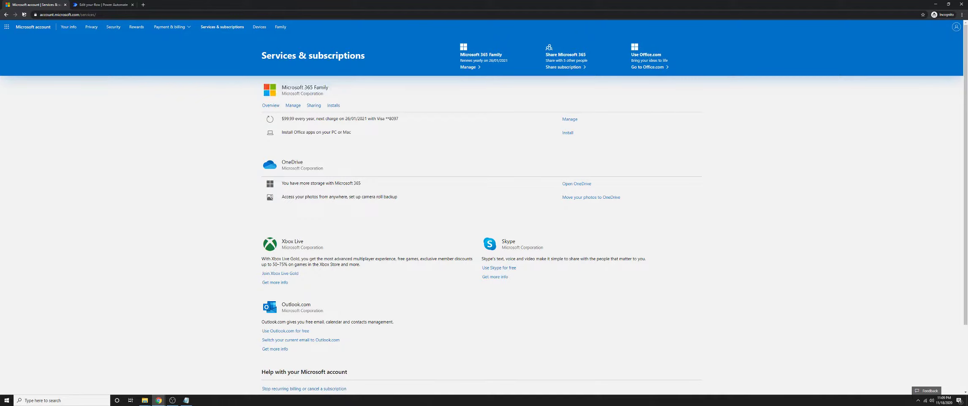
click(7, 28)
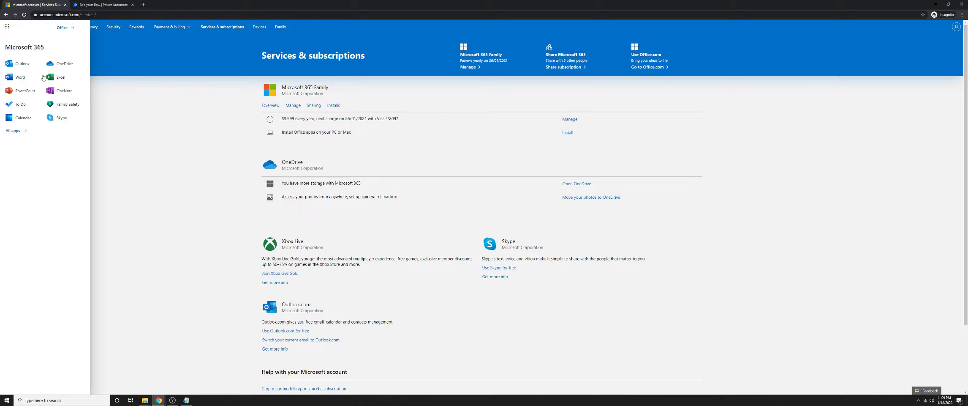
click(15, 133)
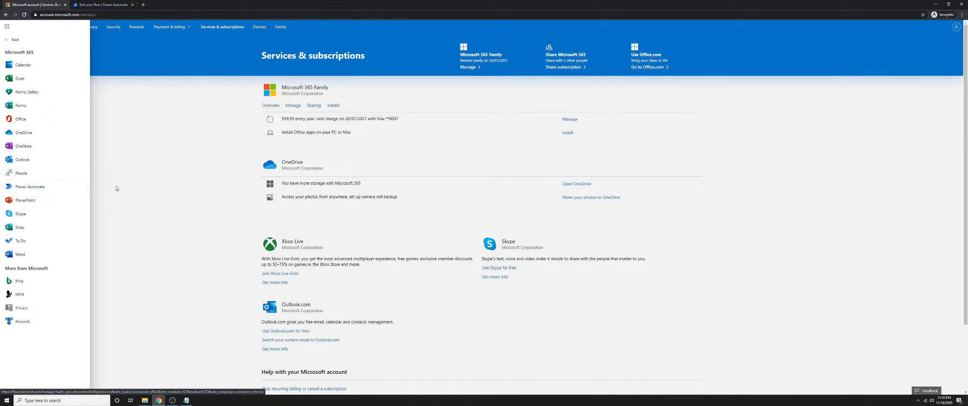
click(118, 128)
click(98, 5)
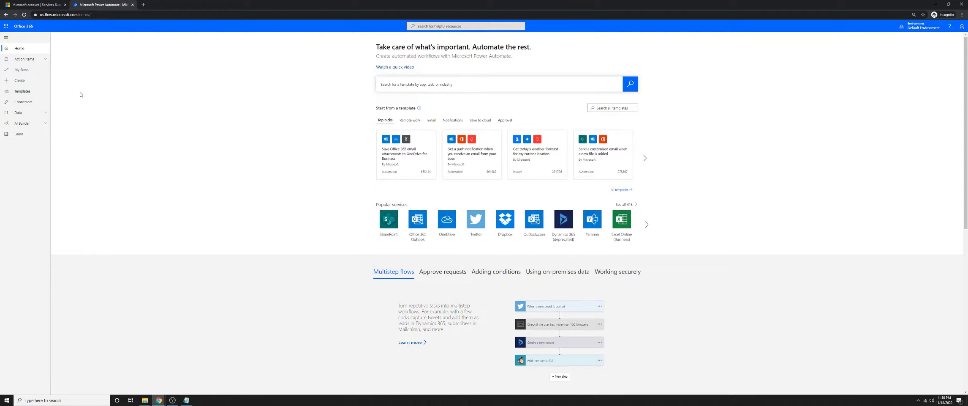
Open the data connections of the default environment and check the YouTube connection
click(32, 114)
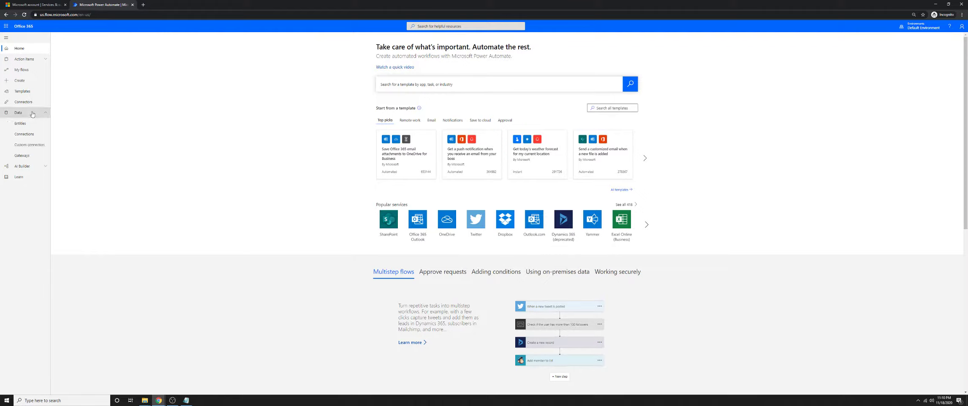
click(24, 134)
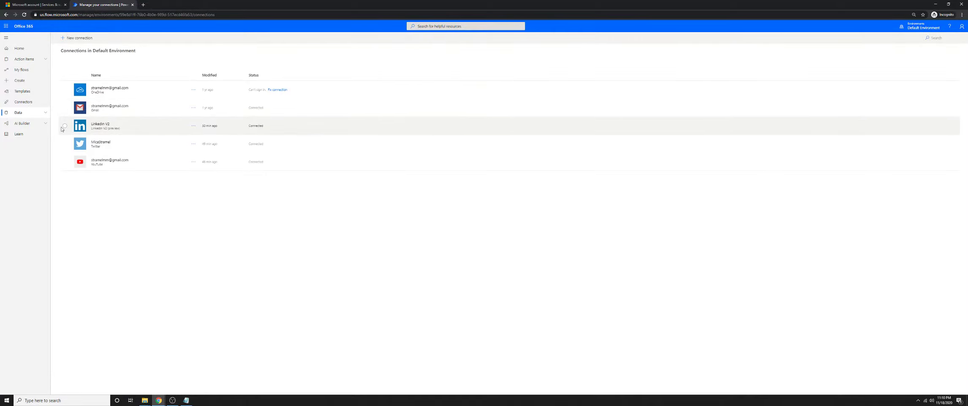
click(65, 162)
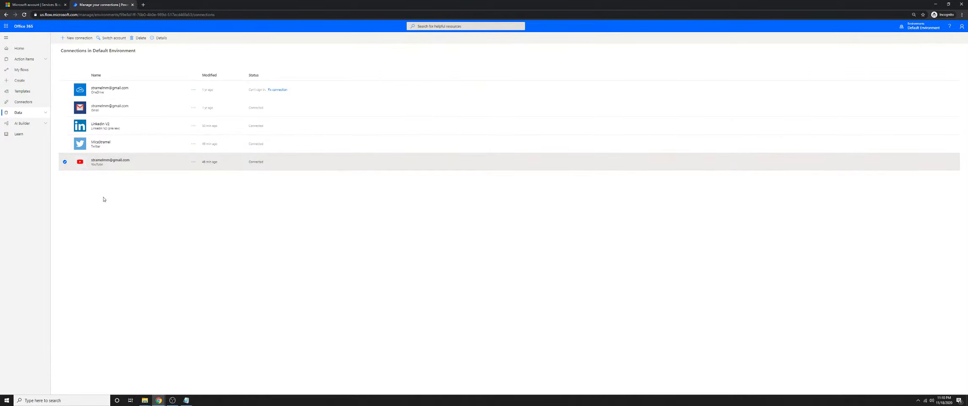
click(169, 209)
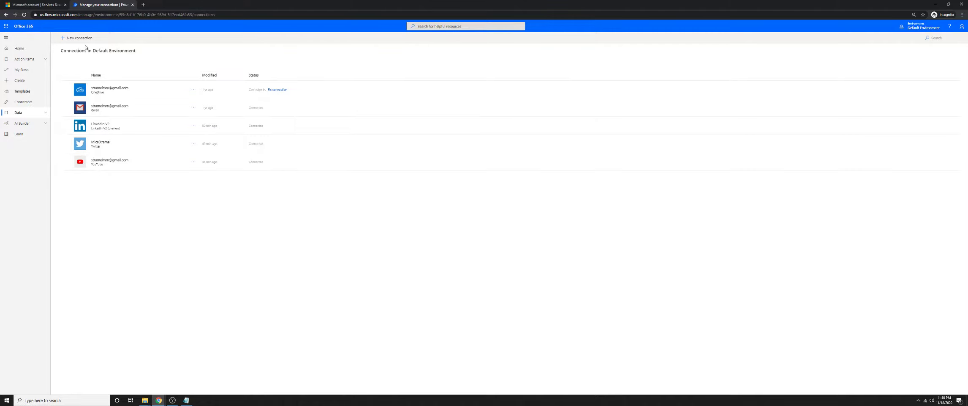
Search the available new connections for "linkedin", and return to the existing connections list
click(85, 41)
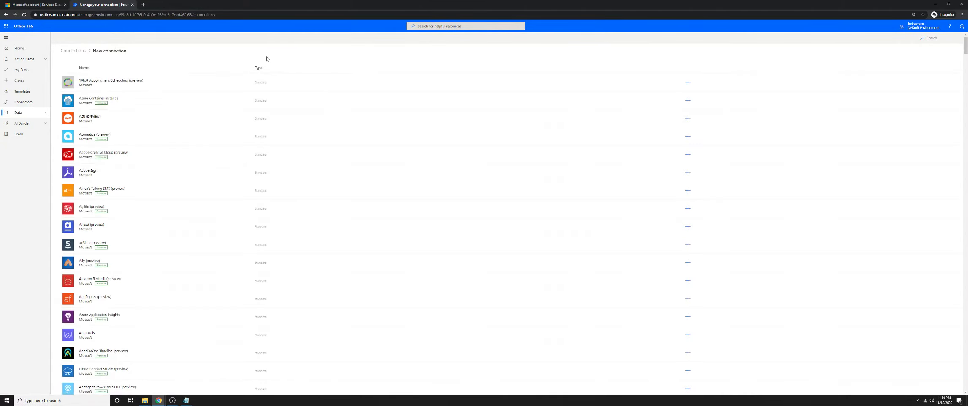
click(939, 39)
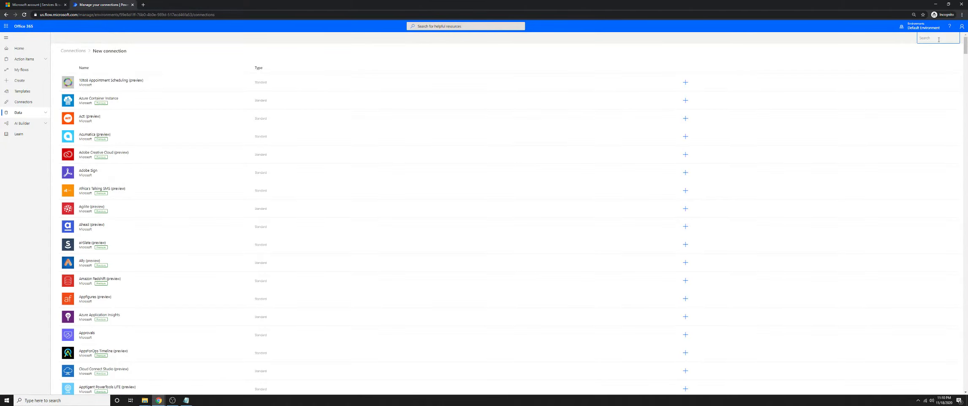
text(linkedin)
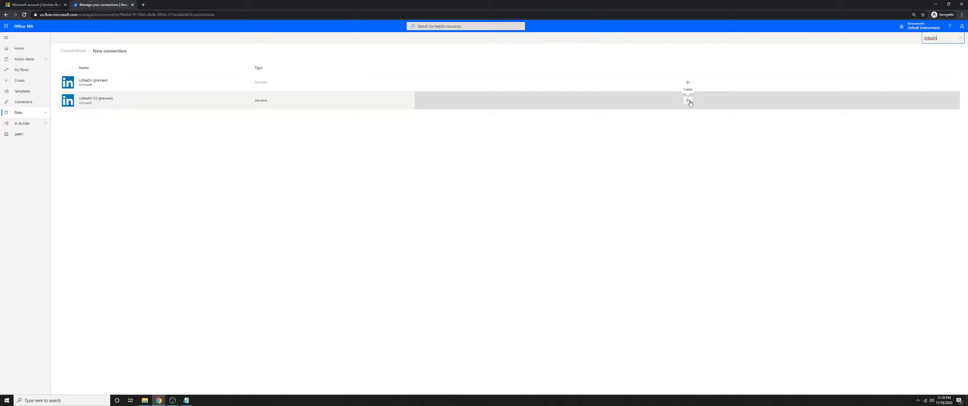
click(73, 51)
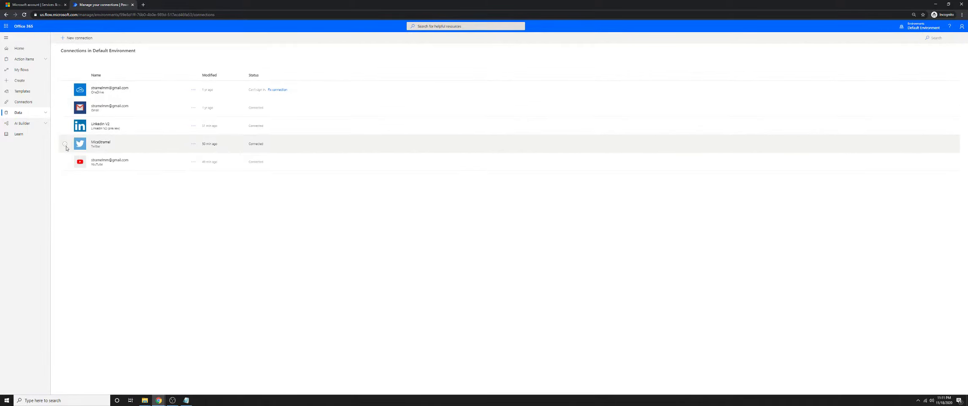
Check the connection status of the YouTube and OneDrive entries in the connections list
click(66, 161)
click(95, 220)
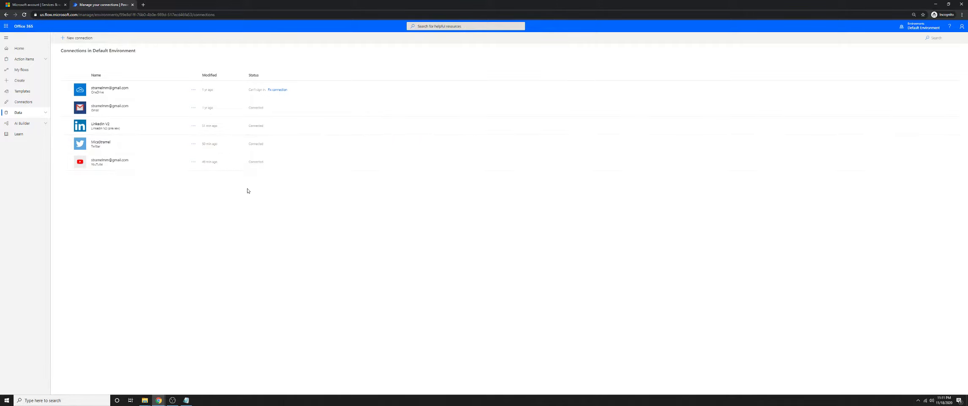
double_click(254, 161)
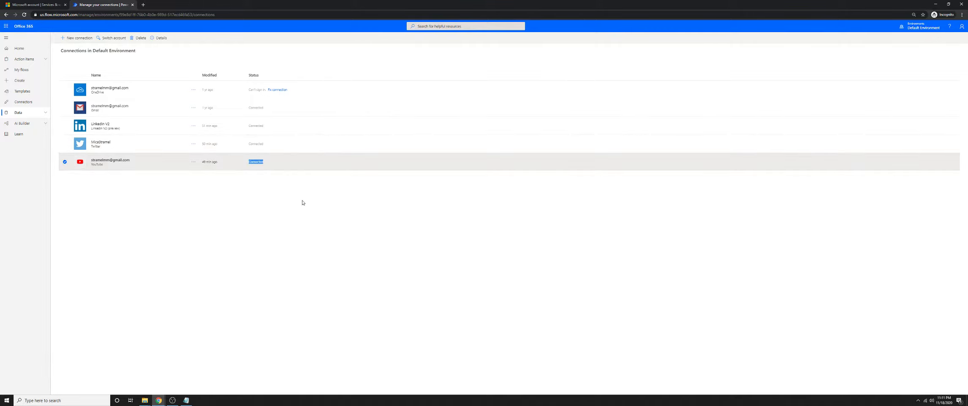
click(296, 253)
drag(297, 91, 249, 90)
click(349, 217)
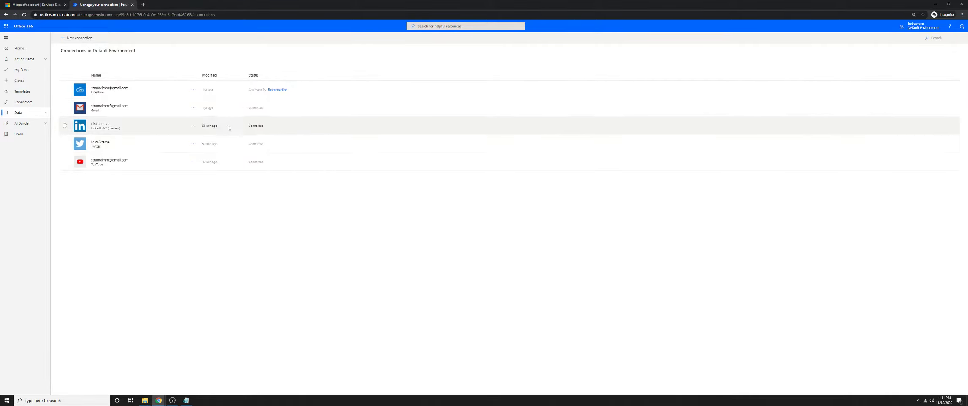
Create a new automated flow from blank in My flows, skipping the initial name and trigger setup
click(34, 71)
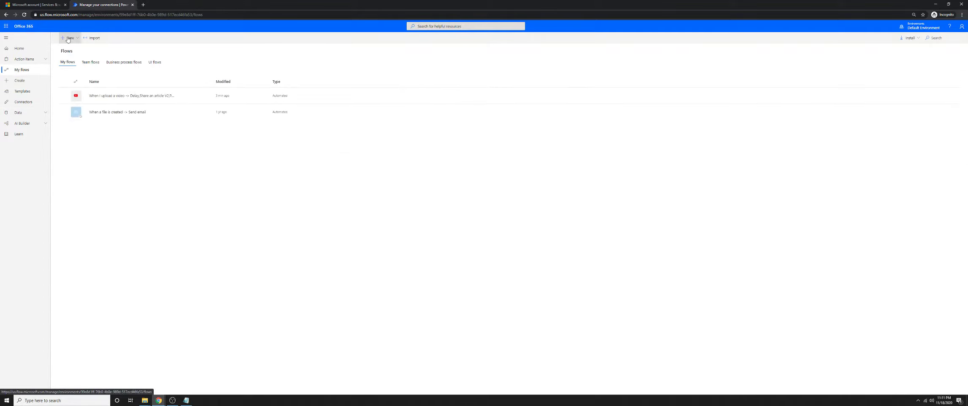
click(78, 39)
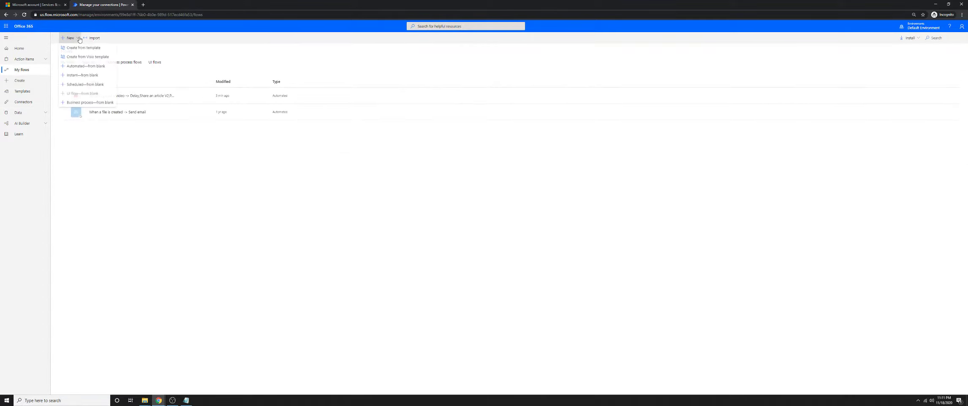
click(89, 67)
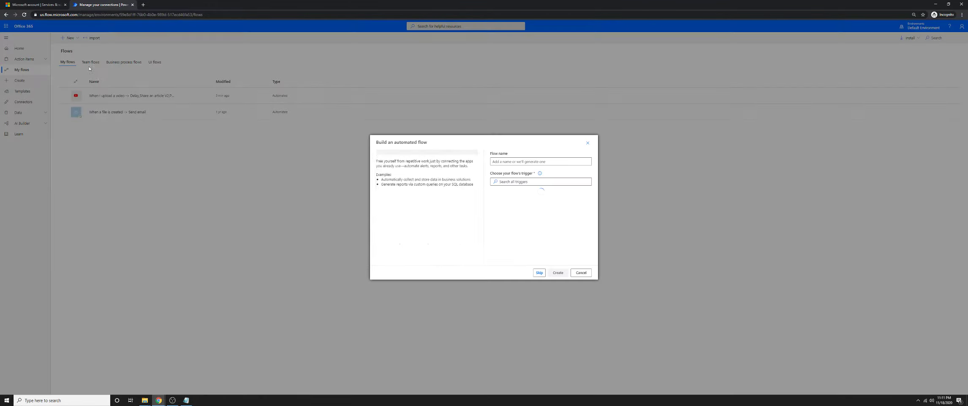
click(539, 272)
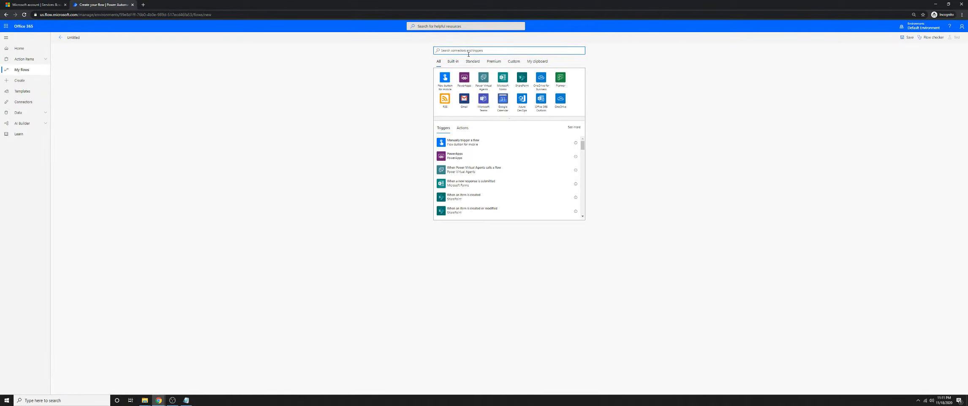
Find the YouTube connector and add its "When I upload a video" trigger to the flow
text(youtu)
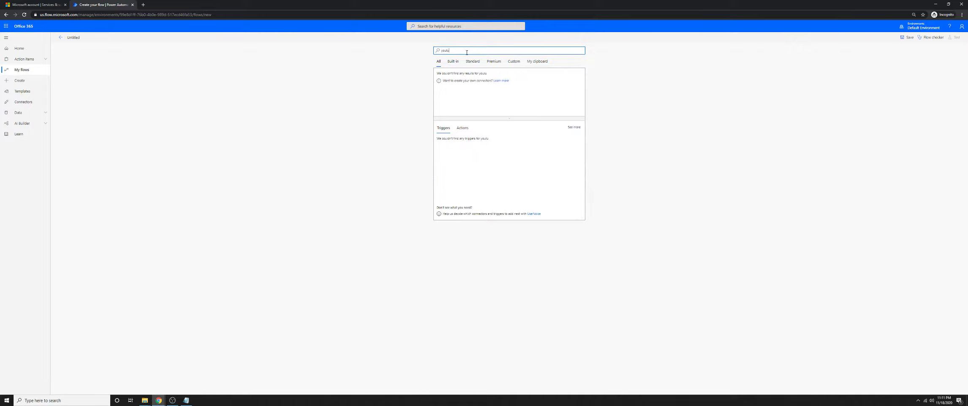
text(be)
click(444, 80)
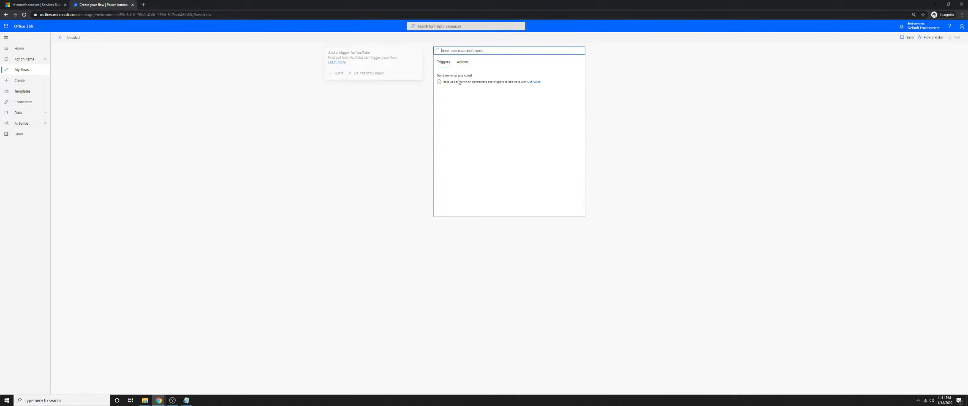
click(488, 79)
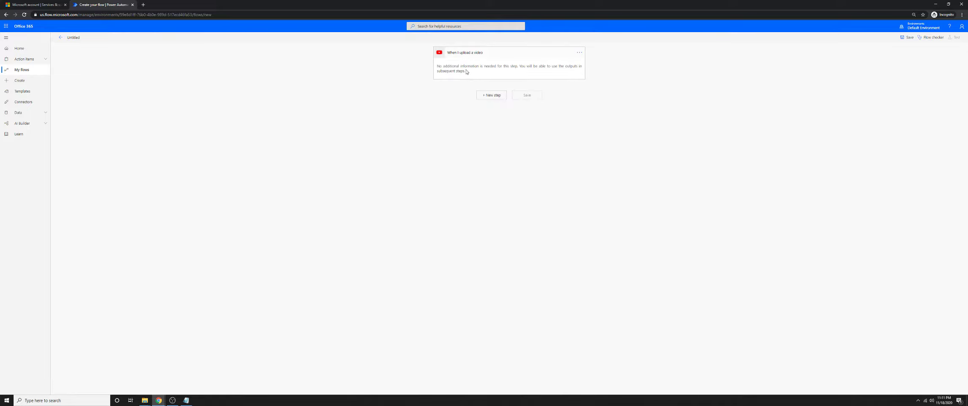
click(31, 112)
Add a Schedule Delay action after the YouTube trigger and set its count to 20 minutes
click(492, 95)
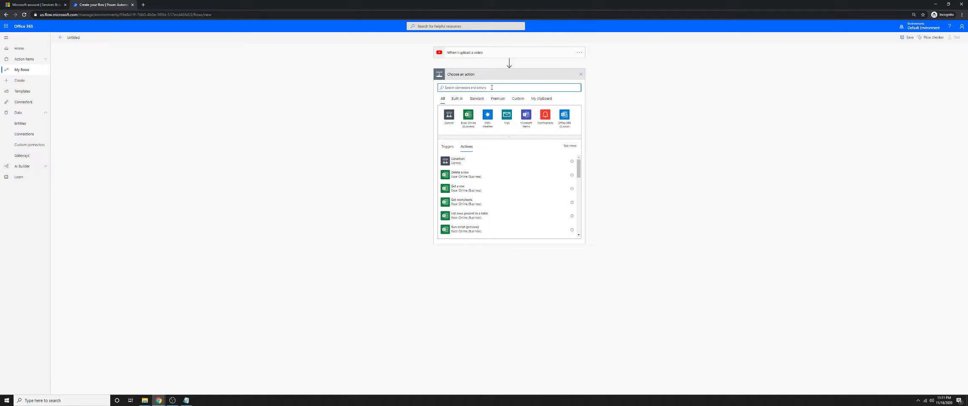
text(delay)
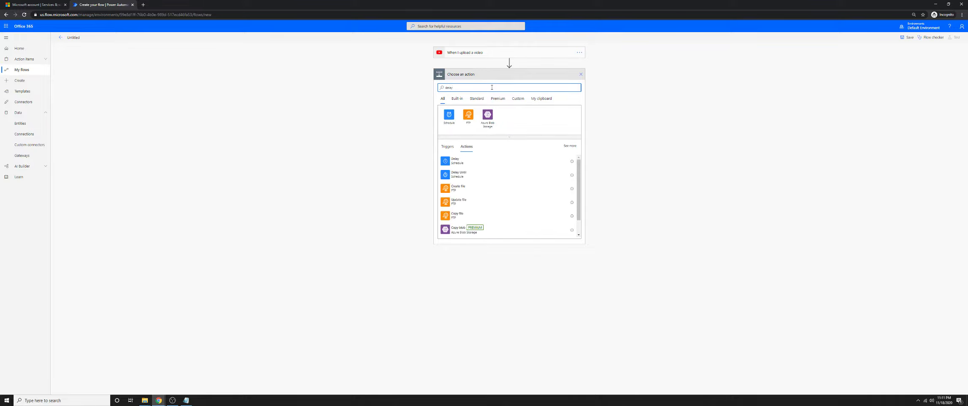
click(484, 160)
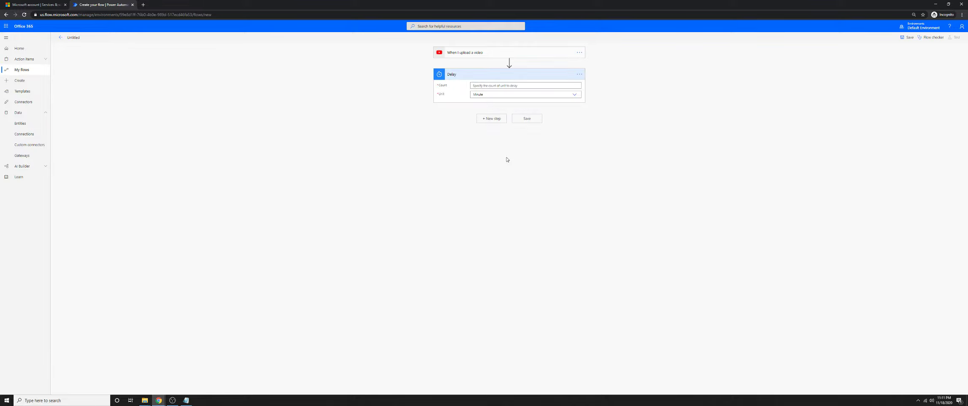
click(509, 85)
text(2)
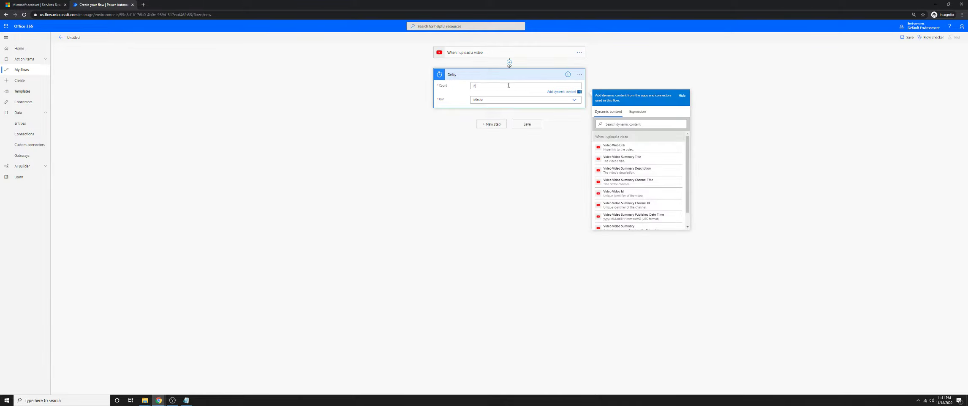
text(0)
click(480, 187)
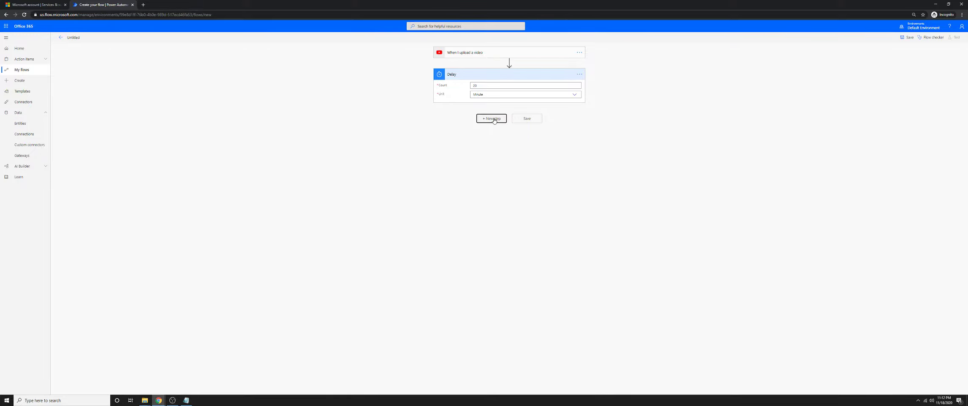
Add the LinkedIn V2 action "Share an article V2" after the delay
click(507, 119)
text(linkedin)
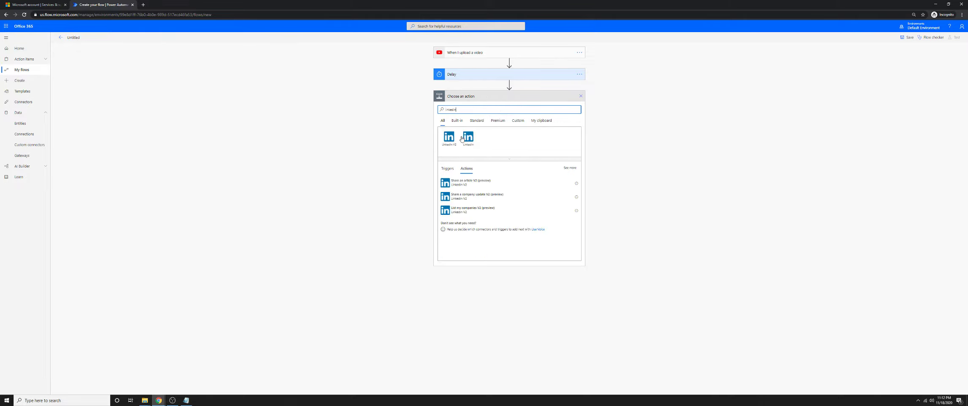
click(456, 140)
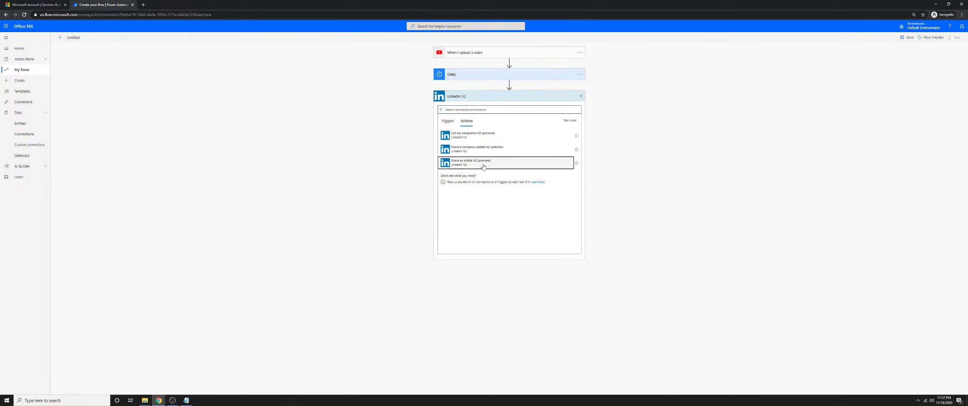
click(490, 164)
Set the LinkedIn article's Content URL to the dynamic value Video Web Link from the YouTube trigger
drag(450, 109, 428, 110)
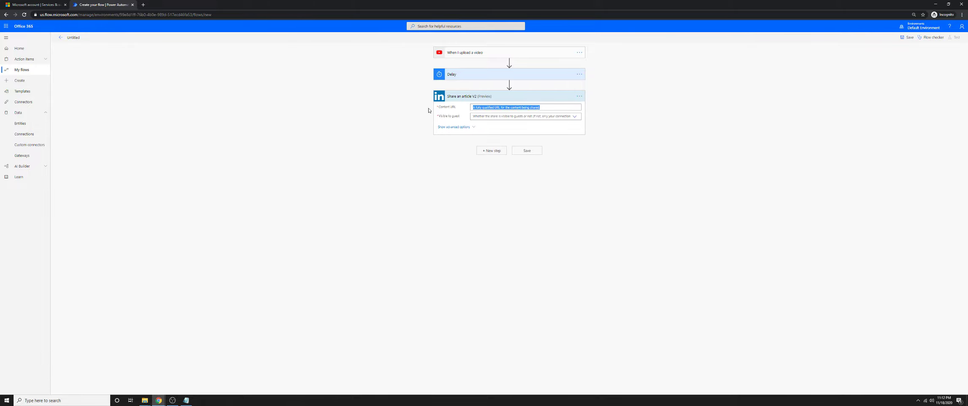
click(533, 108)
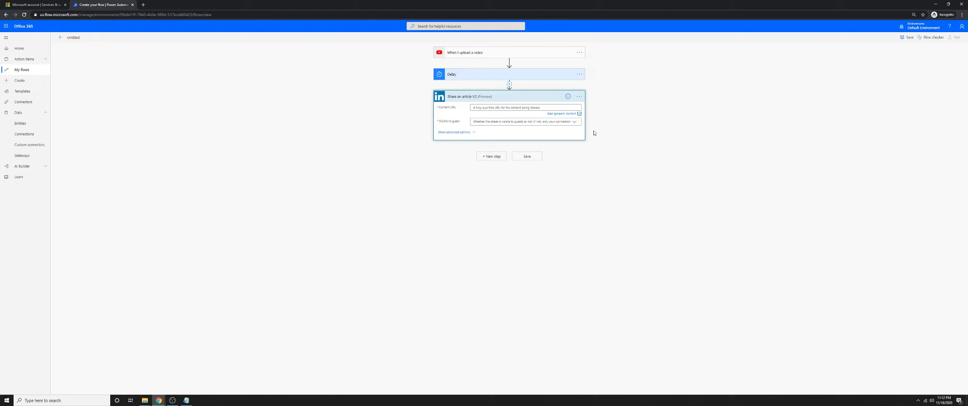
click(559, 114)
click(559, 114)
click(560, 114)
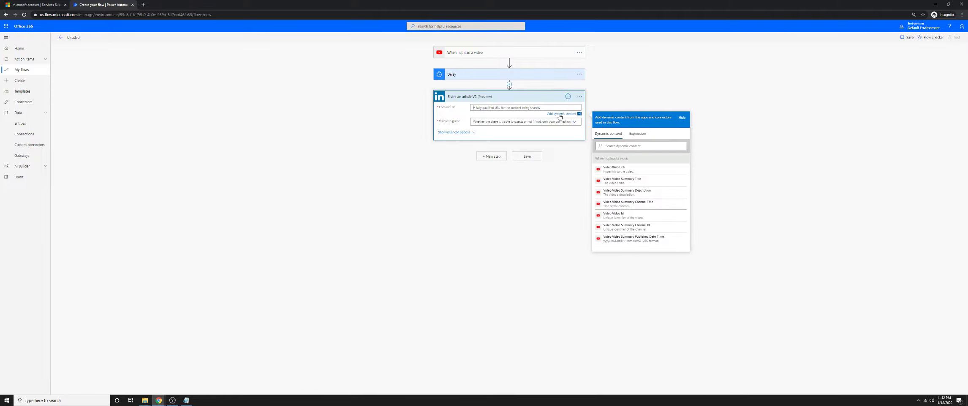
click(560, 114)
click(560, 114)
click(560, 114)
click(560, 115)
click(614, 169)
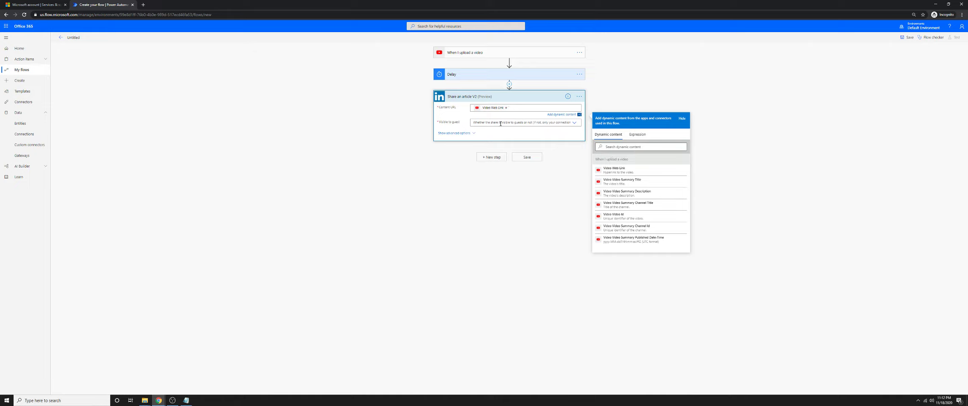
Set Visible to guest to Yes for the shared article and show the action's advanced options
click(500, 124)
click(478, 135)
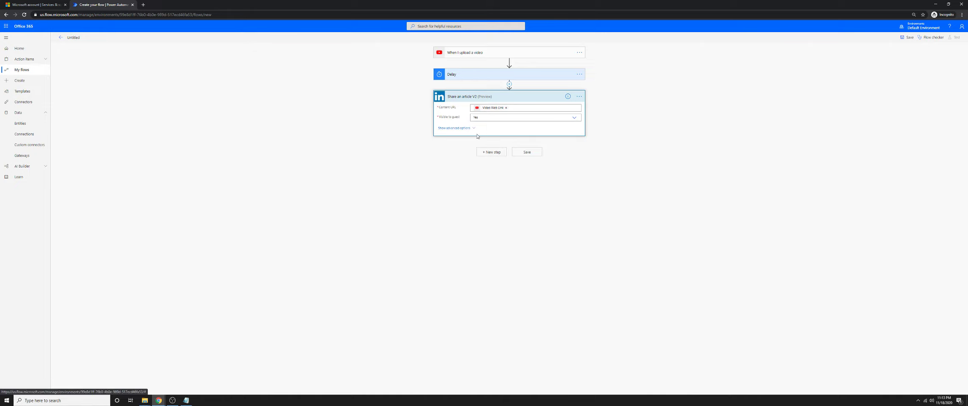
click(467, 128)
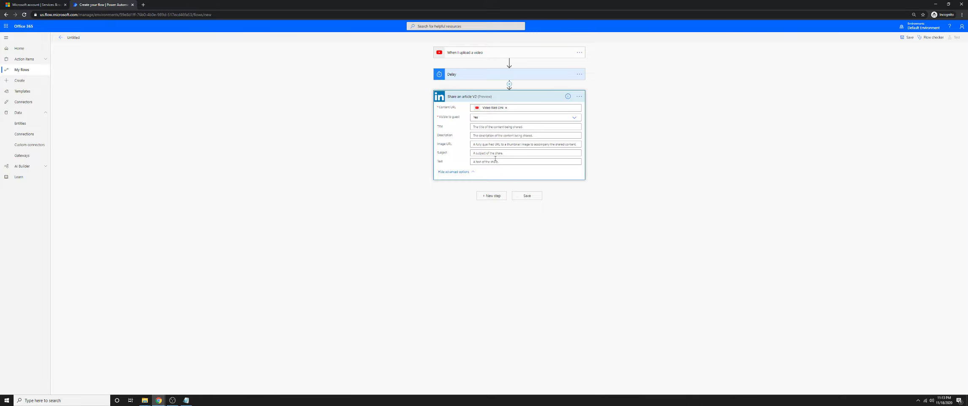
Add the Twitter action "Post a tweet" after the LinkedIn share action
click(493, 195)
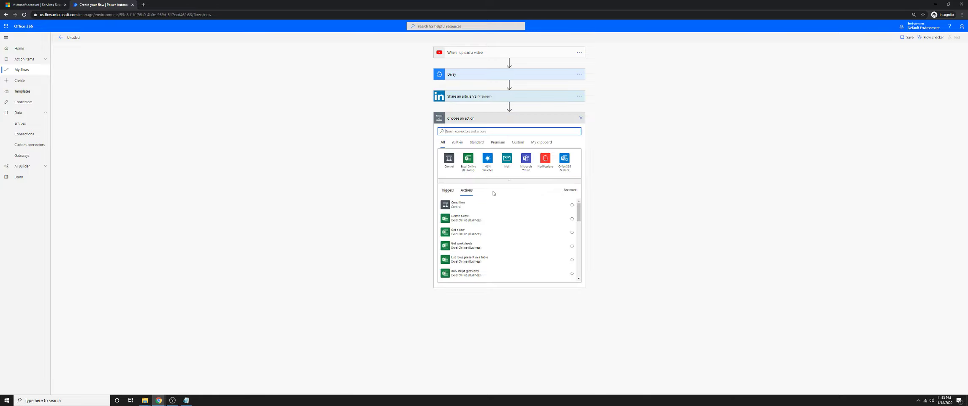
text(twitter)
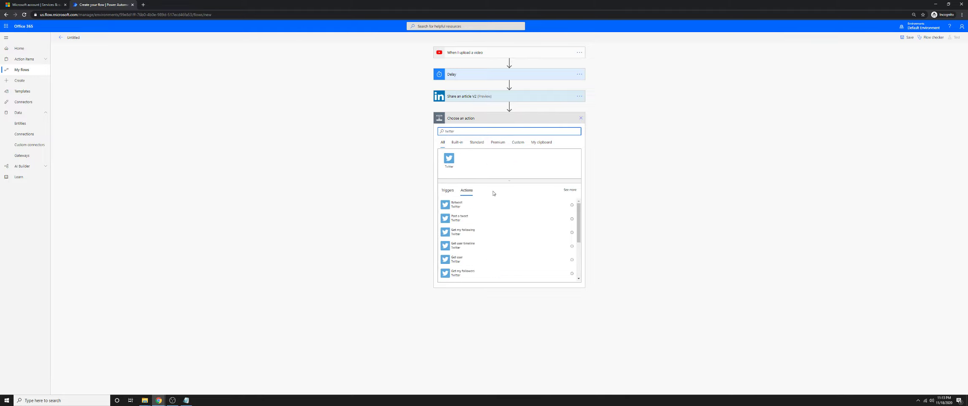
click(452, 158)
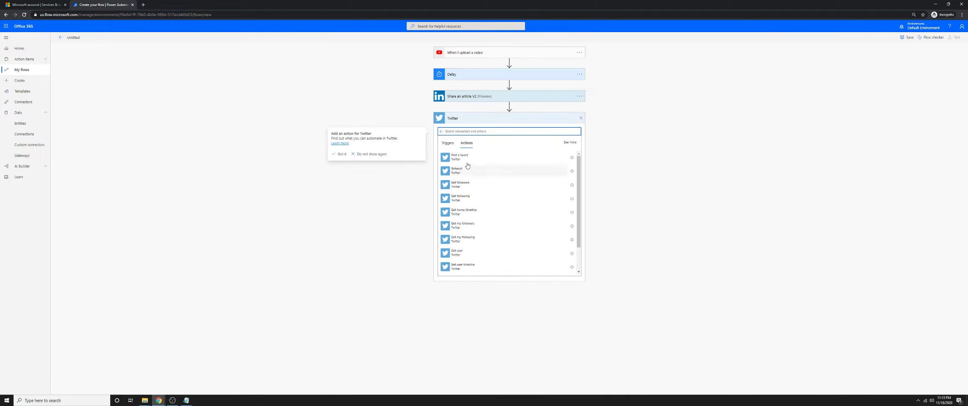
click(466, 158)
Set the tweet text to "New Video!" and its Media to the dynamic value Video Web Link from the YouTube trigger
click(481, 131)
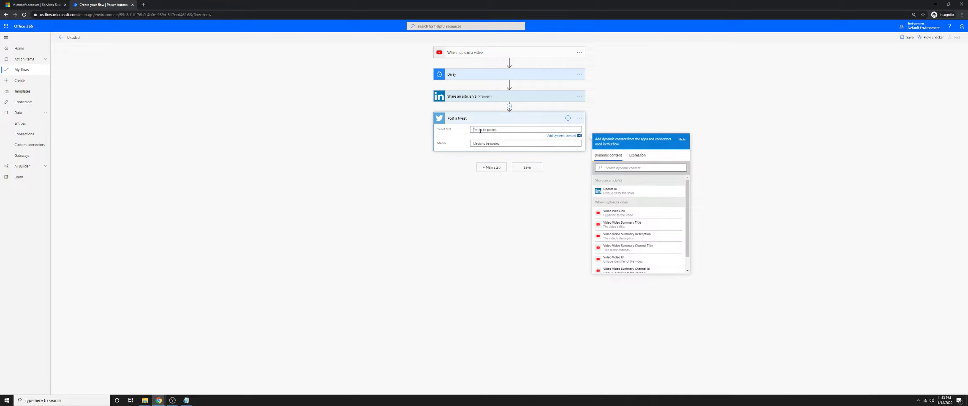
text(New Video!)
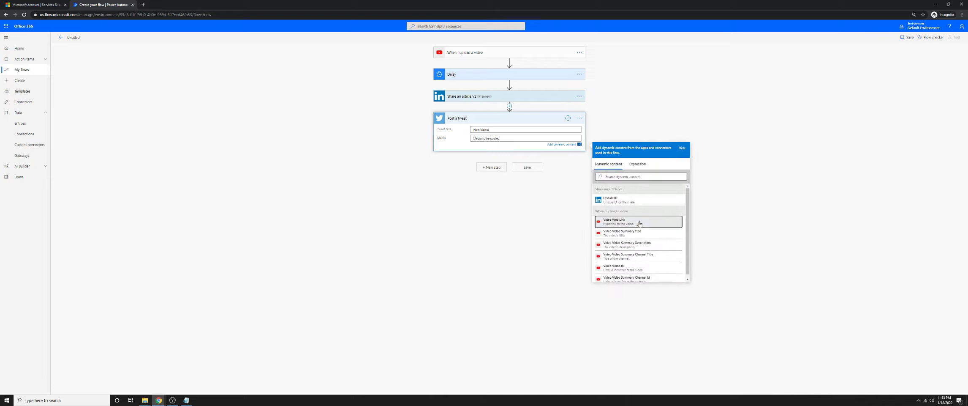
click(626, 220)
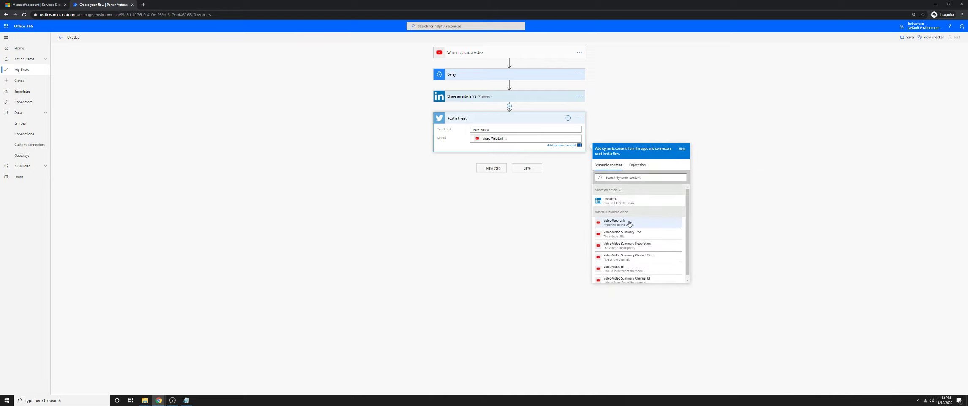
click(806, 179)
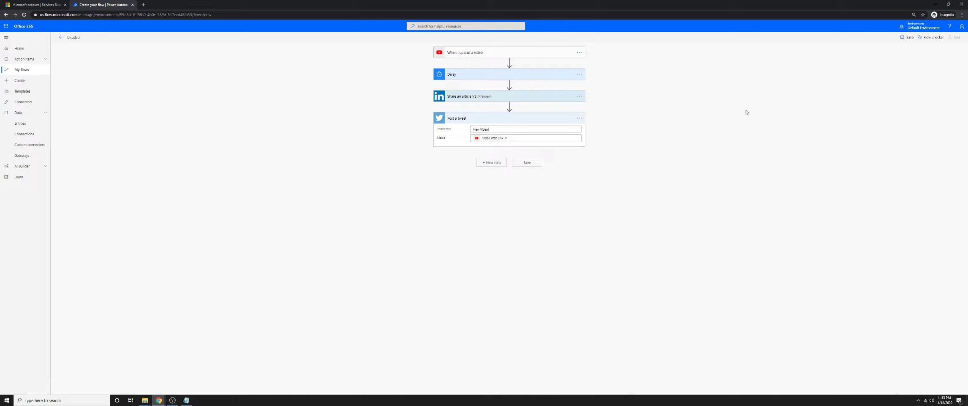
Save the flow and expand the Delay and LinkedIn share actions to review their settings
click(909, 40)
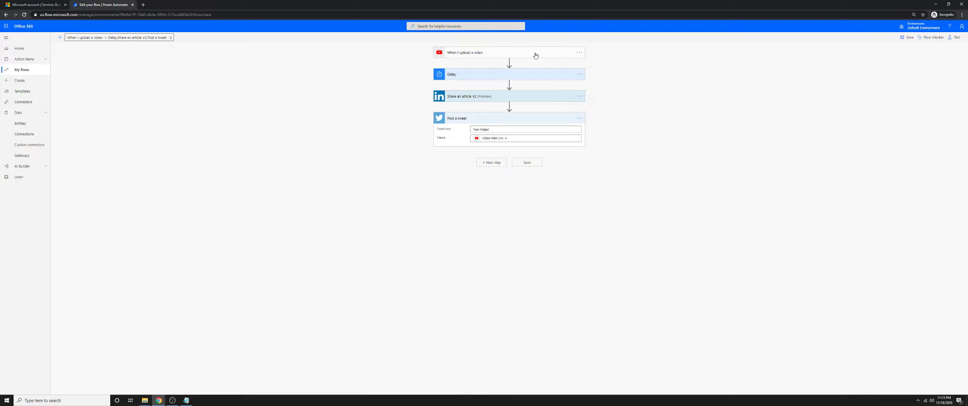
click(474, 78)
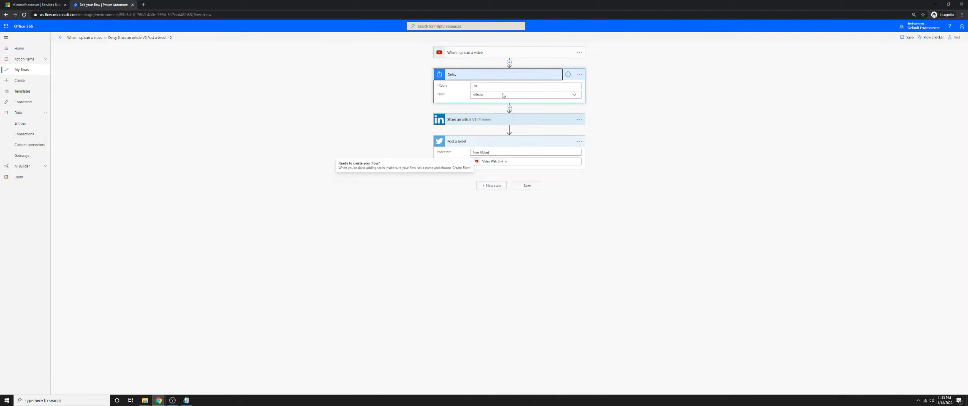
click(478, 120)
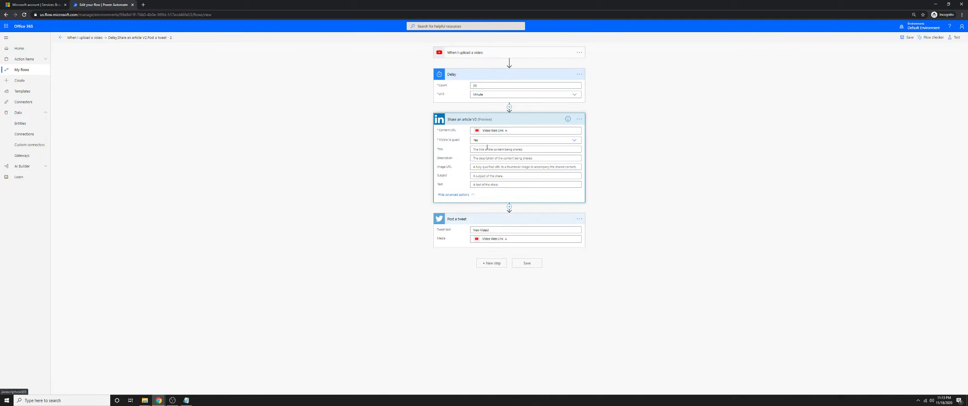